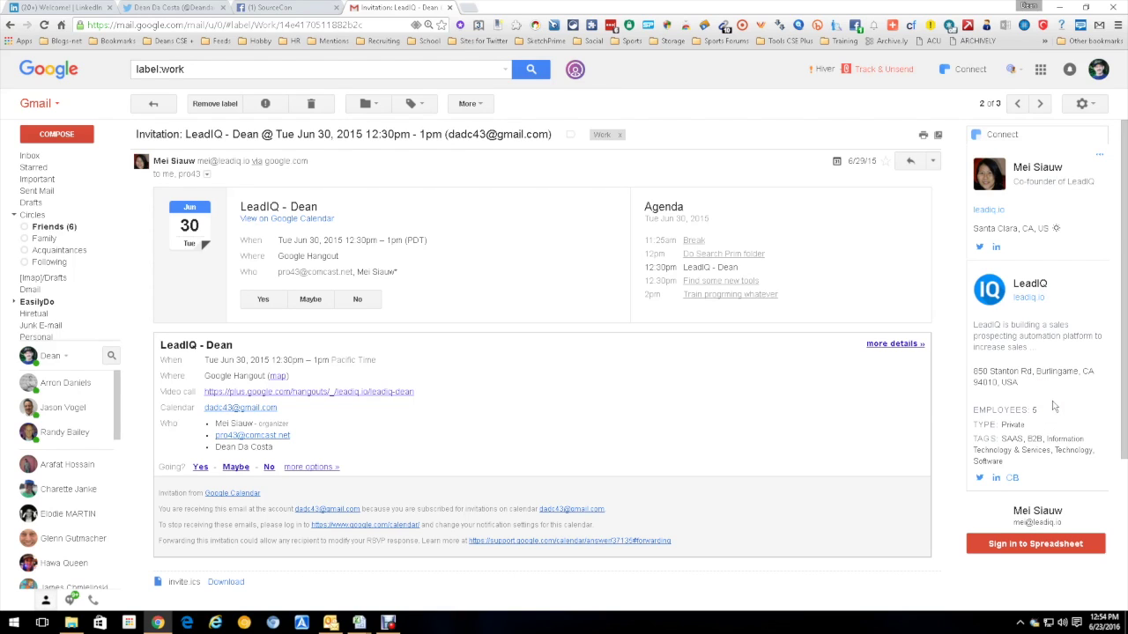
Find an email through Clearbit Connect by choosing Apple from the recent companies and searching its contacts for "IOS".
left_click(957, 72)
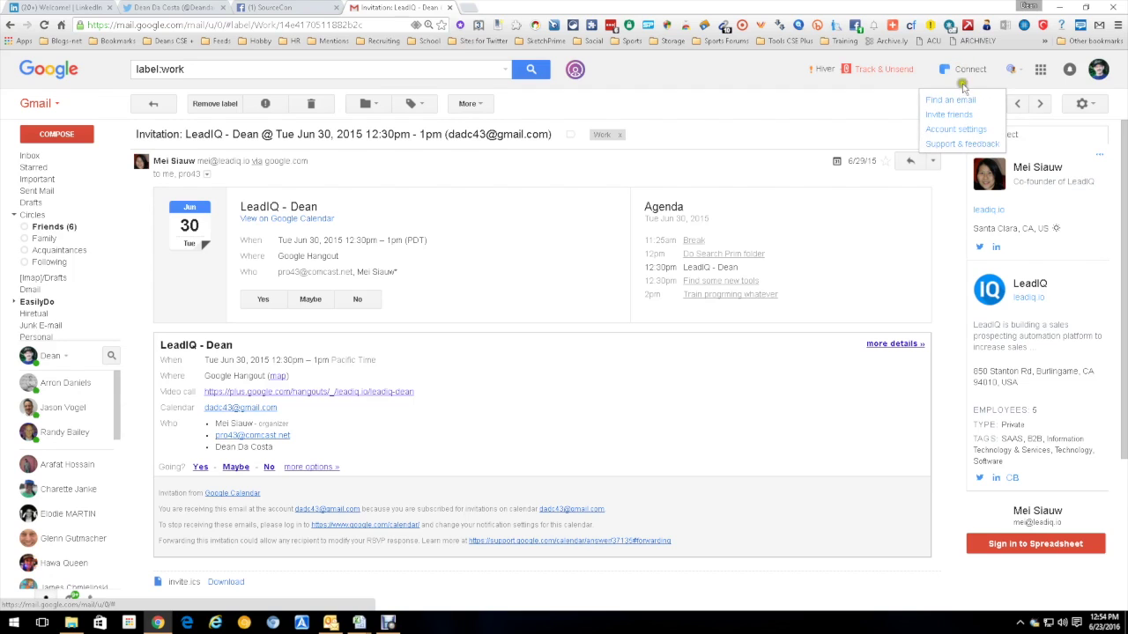
left_click(964, 100)
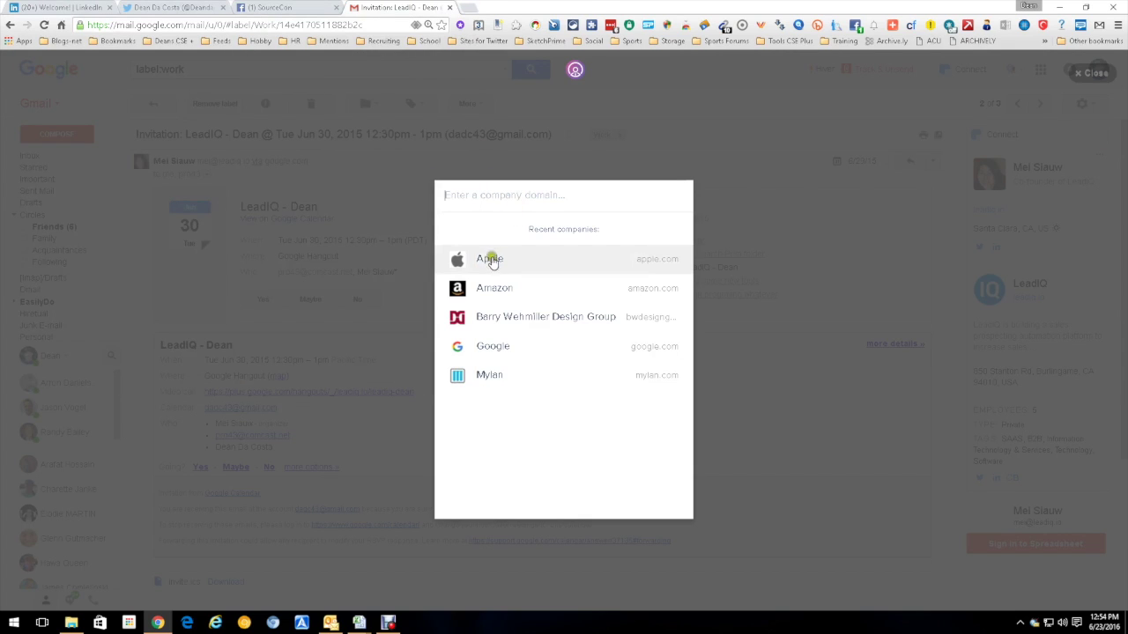
left_click(483, 261)
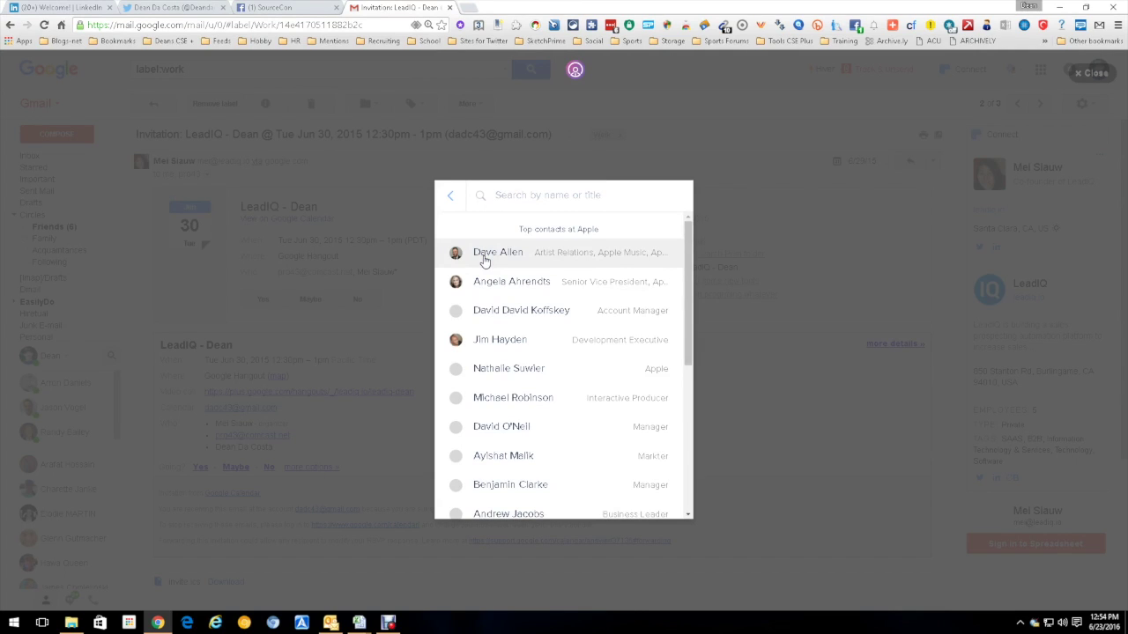
type("IOS")
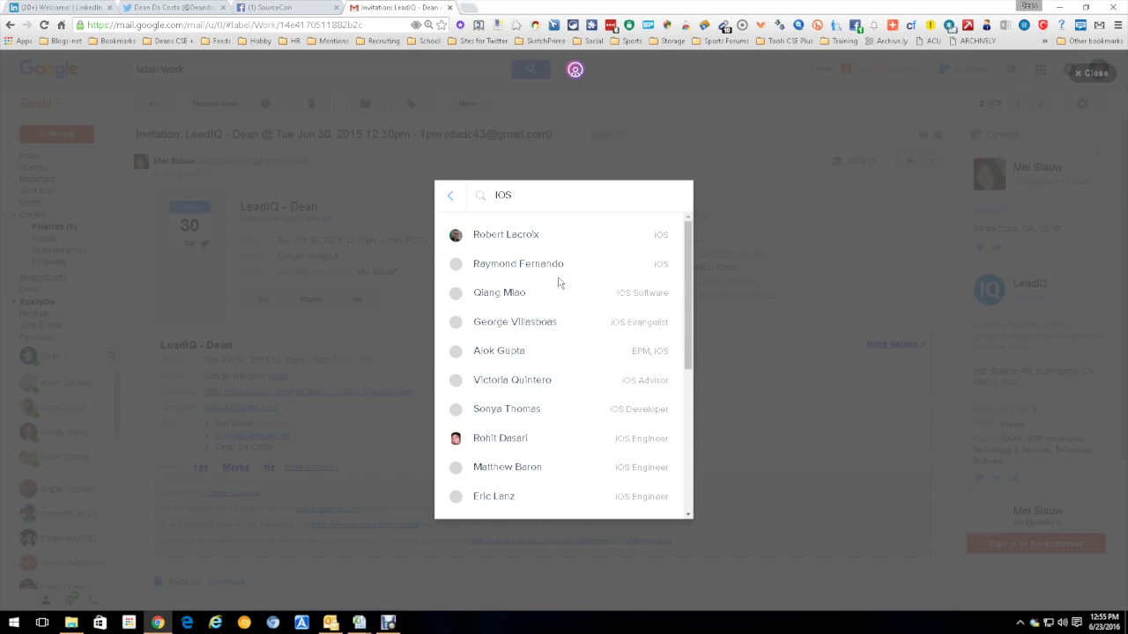
left_click_drag(687, 232, 679, 173)
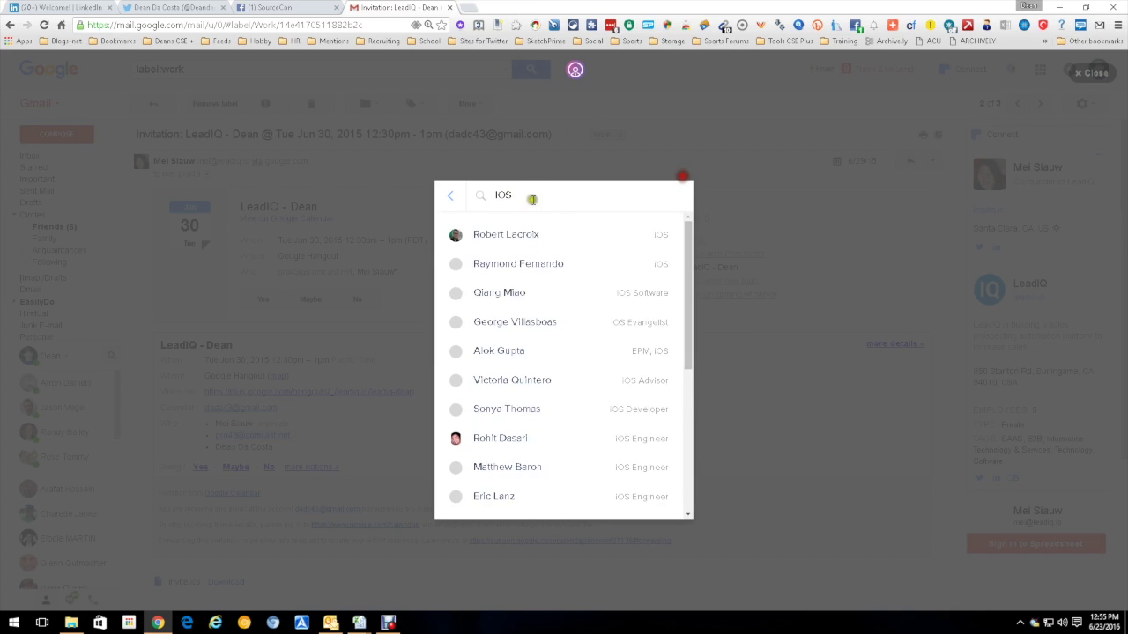
View the first matching contact's profile through to the social links, and close the email finder.
left_click(507, 236)
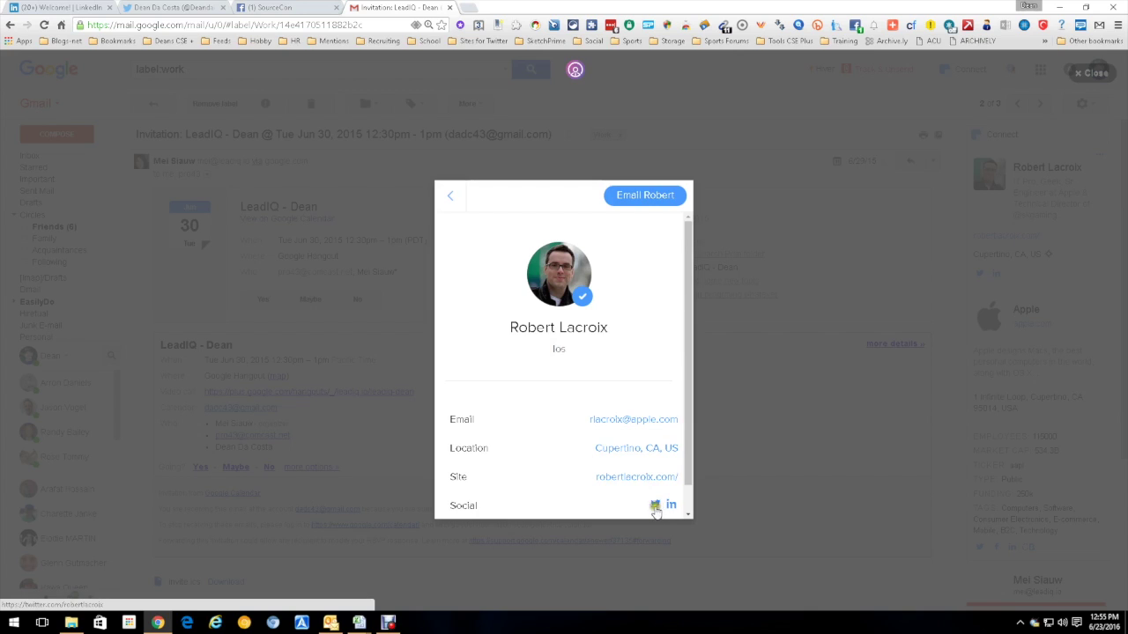
left_click_drag(685, 481, 685, 506)
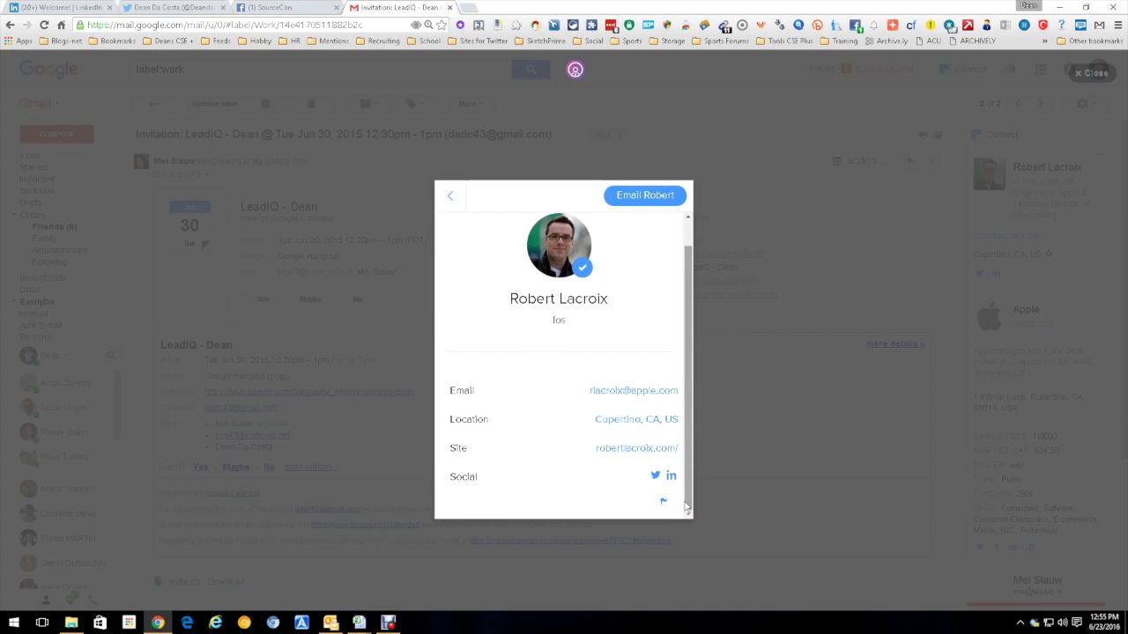
left_click(1089, 73)
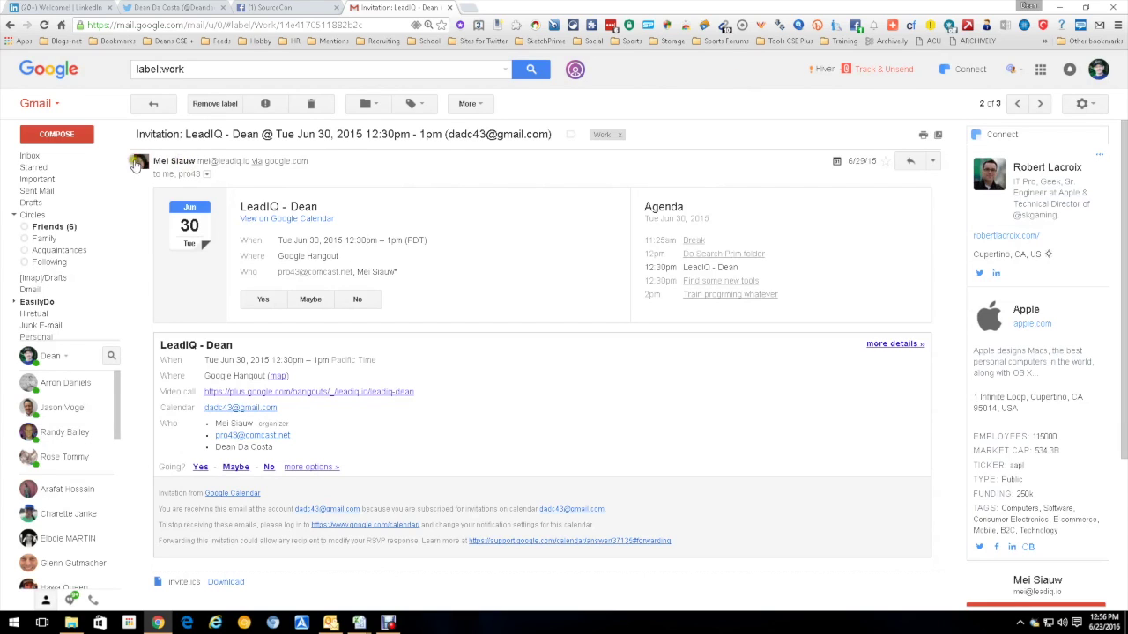
Go back to the inbox and reopen the LeadIQ invitation email filed under the Work label.
left_click(35, 155)
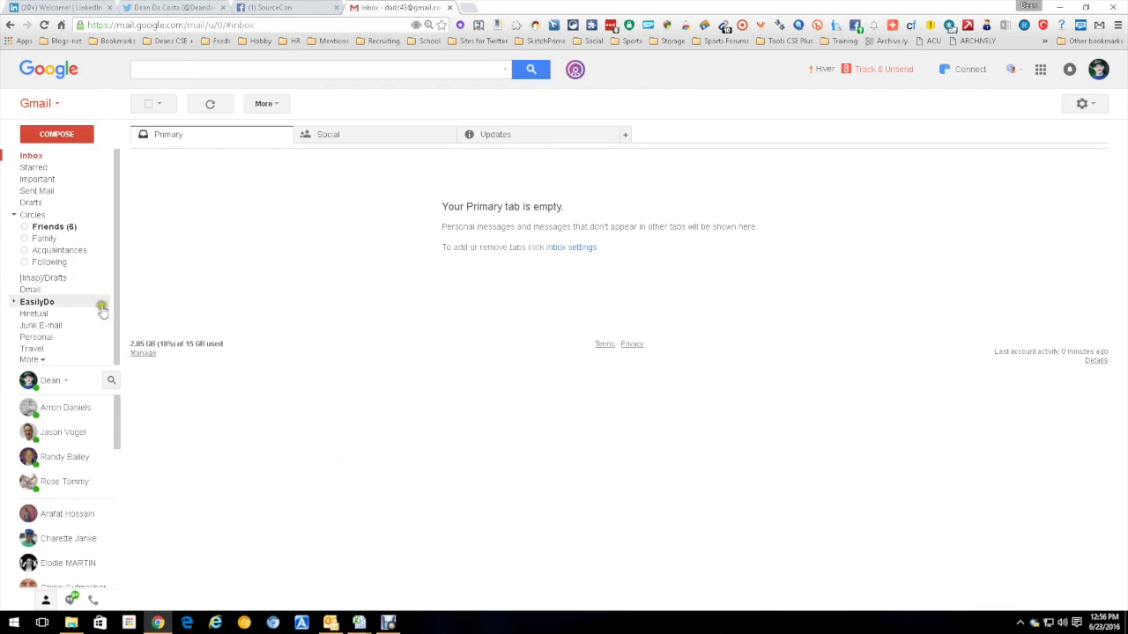
left_click(42, 361)
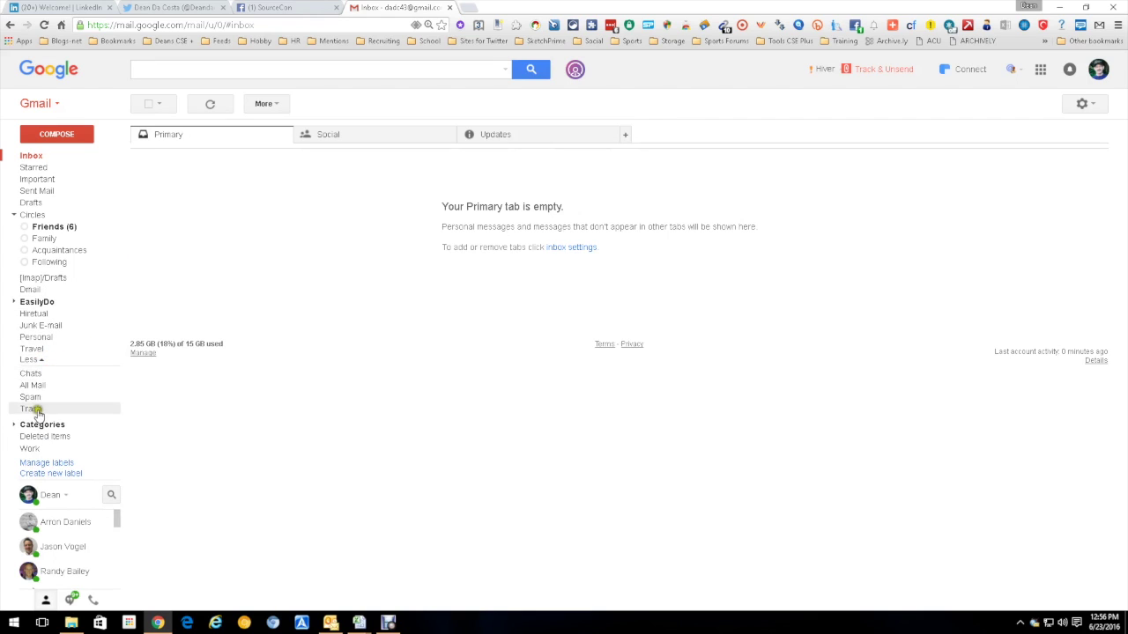
left_click(30, 448)
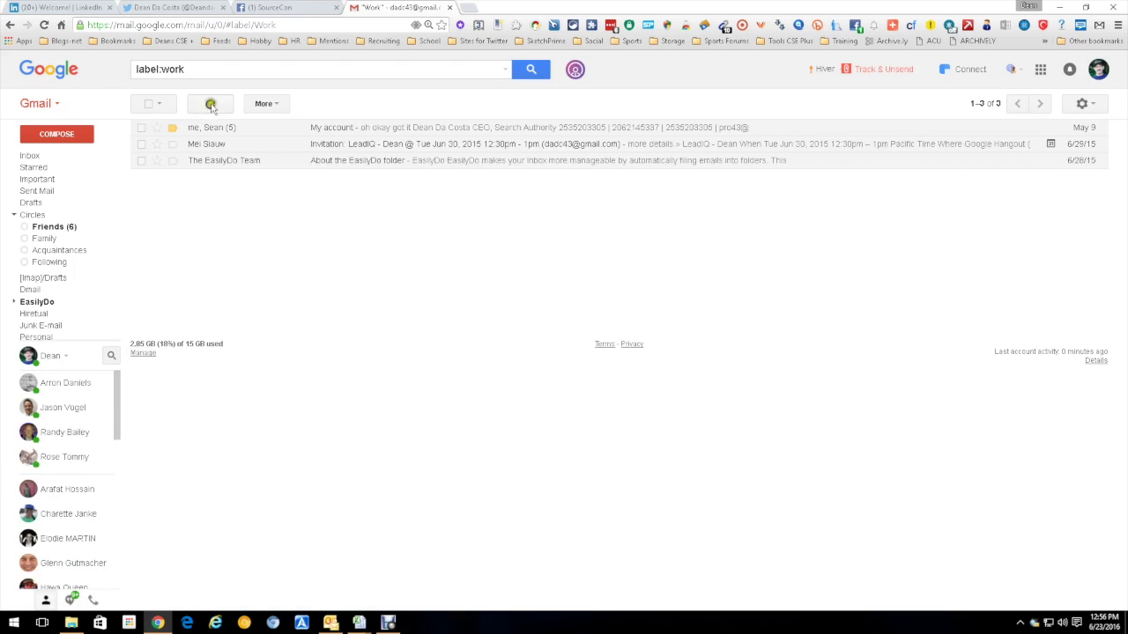
left_click(201, 143)
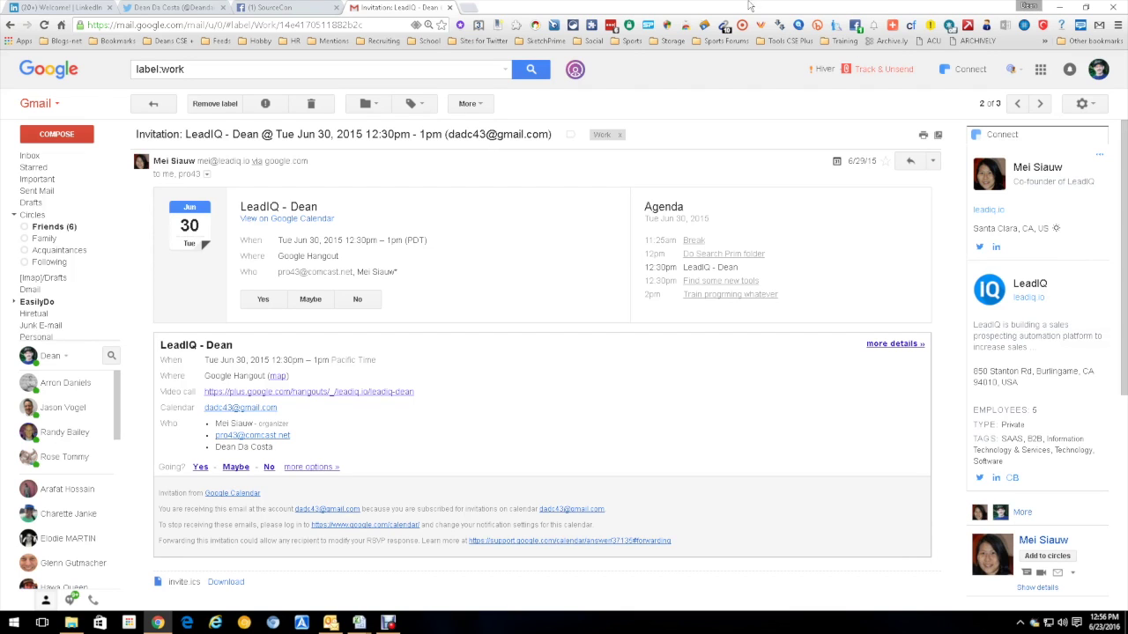
Open Blockspring's connections page in a new browser tab and go to its Clearbit connection under Recruiting, Hiring, and Human Resources.
left_click(474, 6)
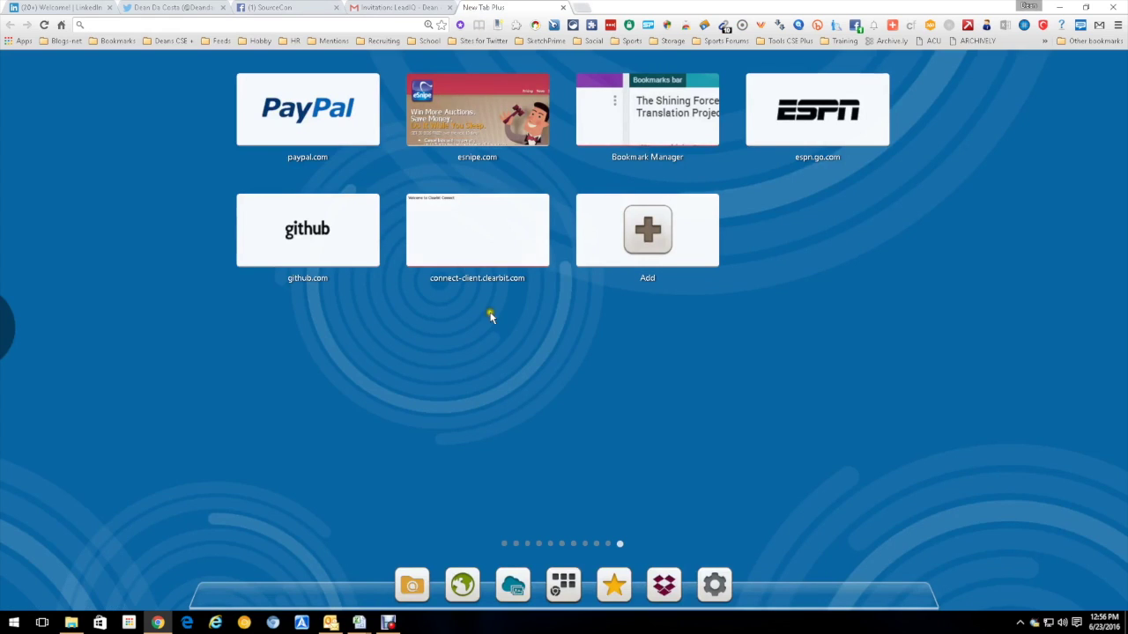
left_click(517, 544)
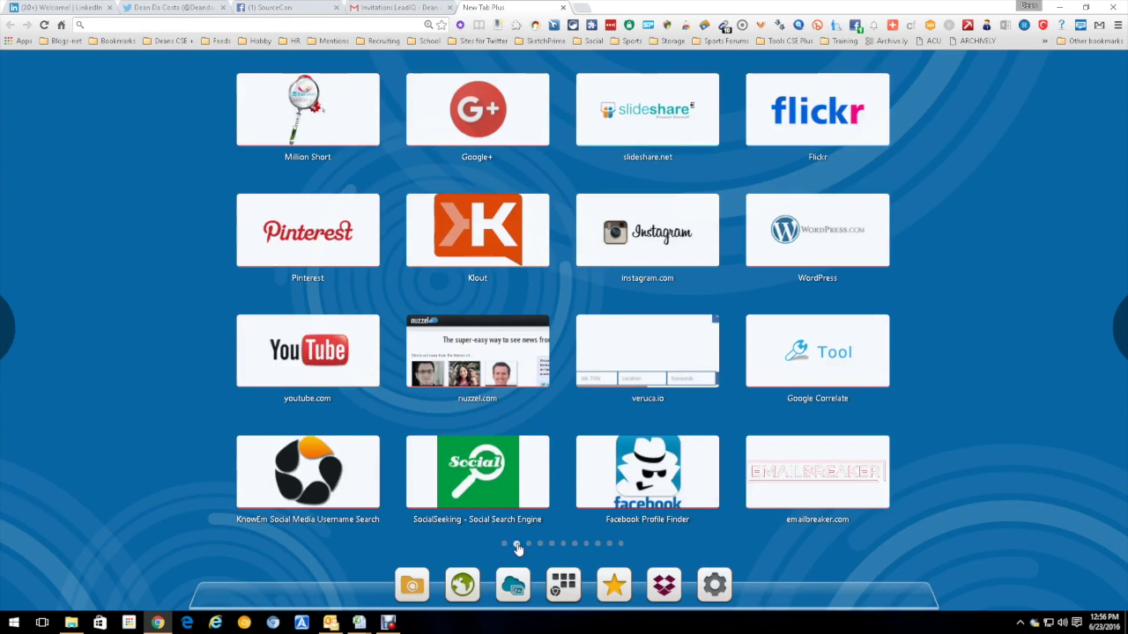
left_click(505, 544)
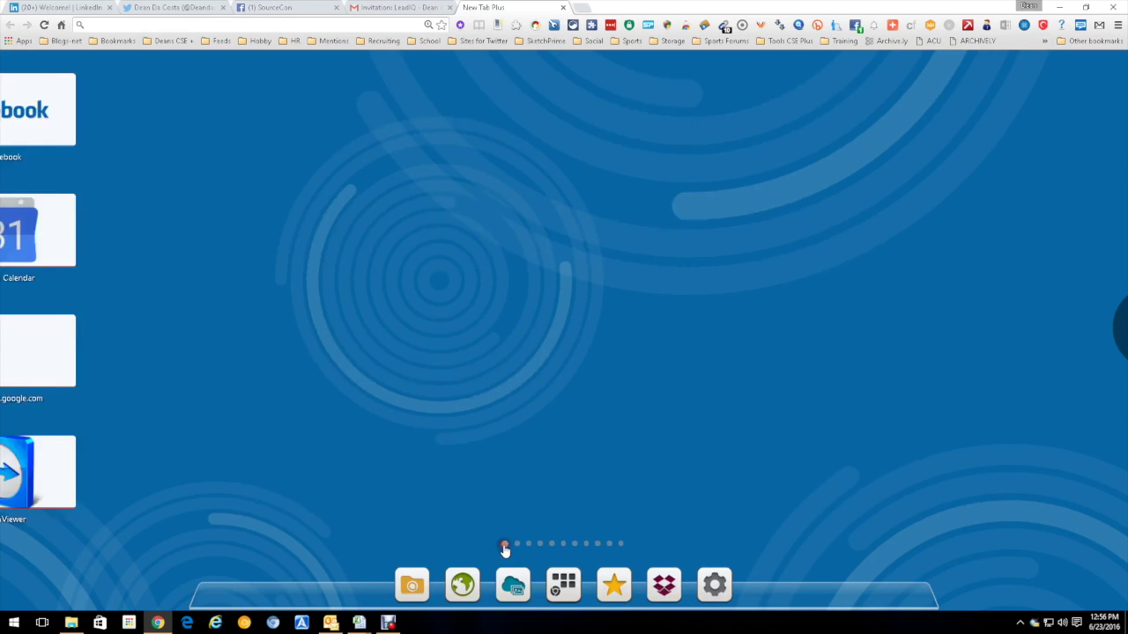
left_click(636, 476)
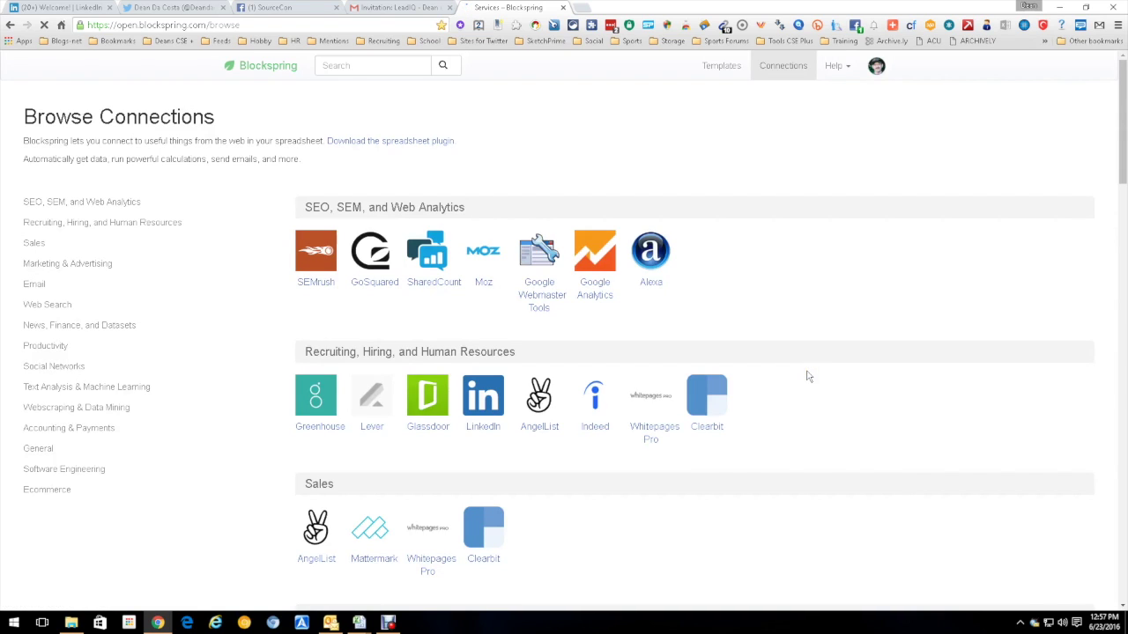
left_click(710, 404)
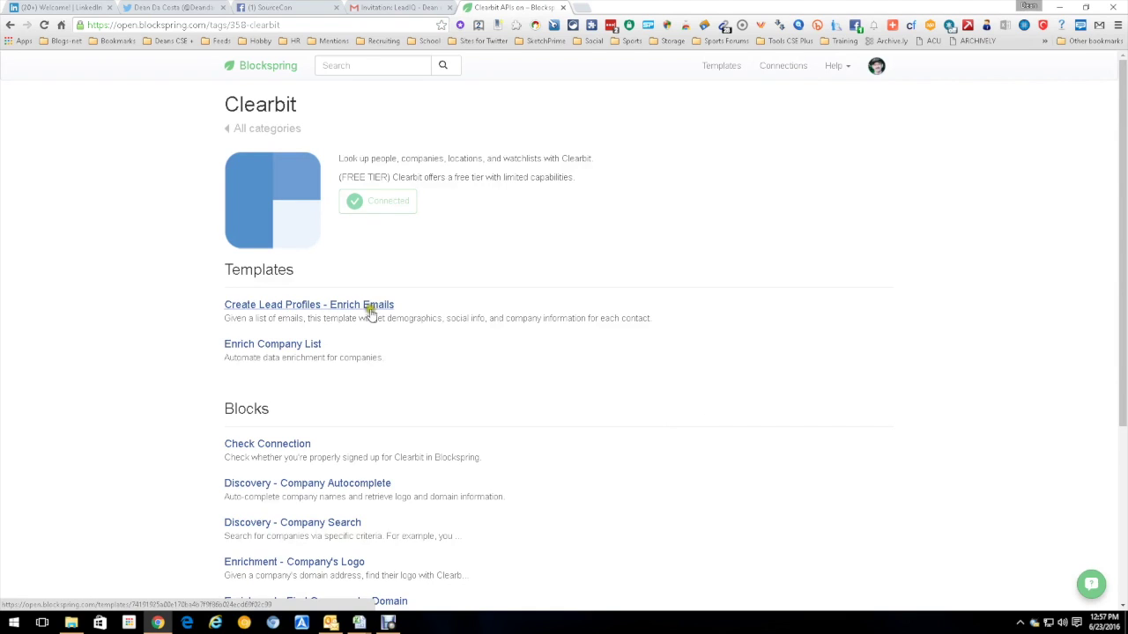
Examine the Clearbit templates and blocks offered in Blockspring, from lead enrichment to watchlist checks, and close the page.
left_click(492, 375)
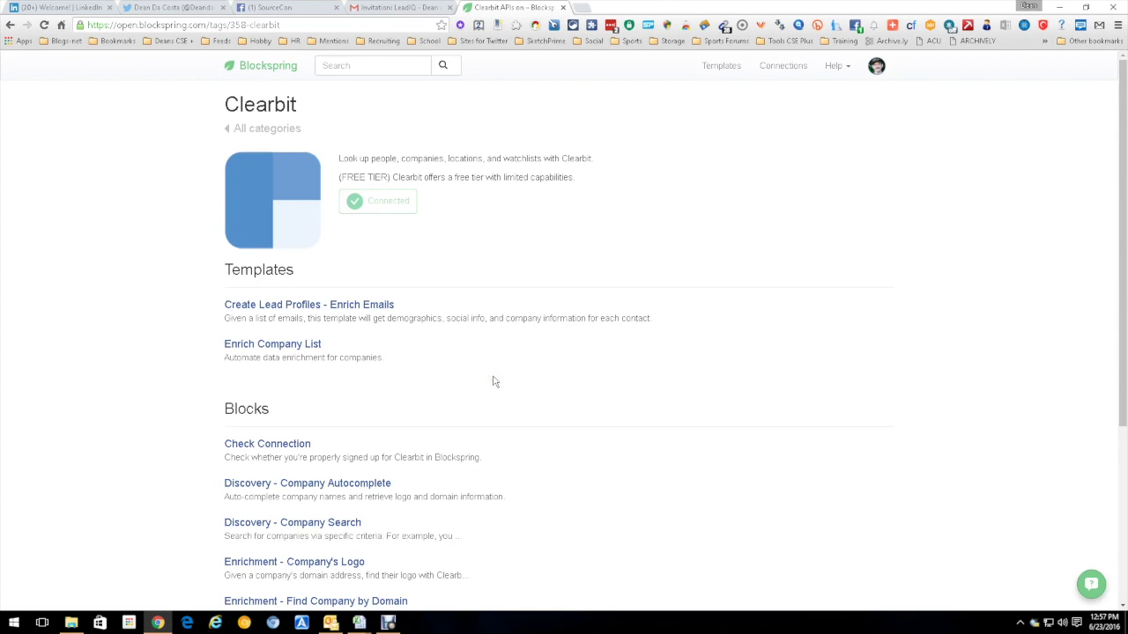
left_click_drag(1115, 198, 1117, 350)
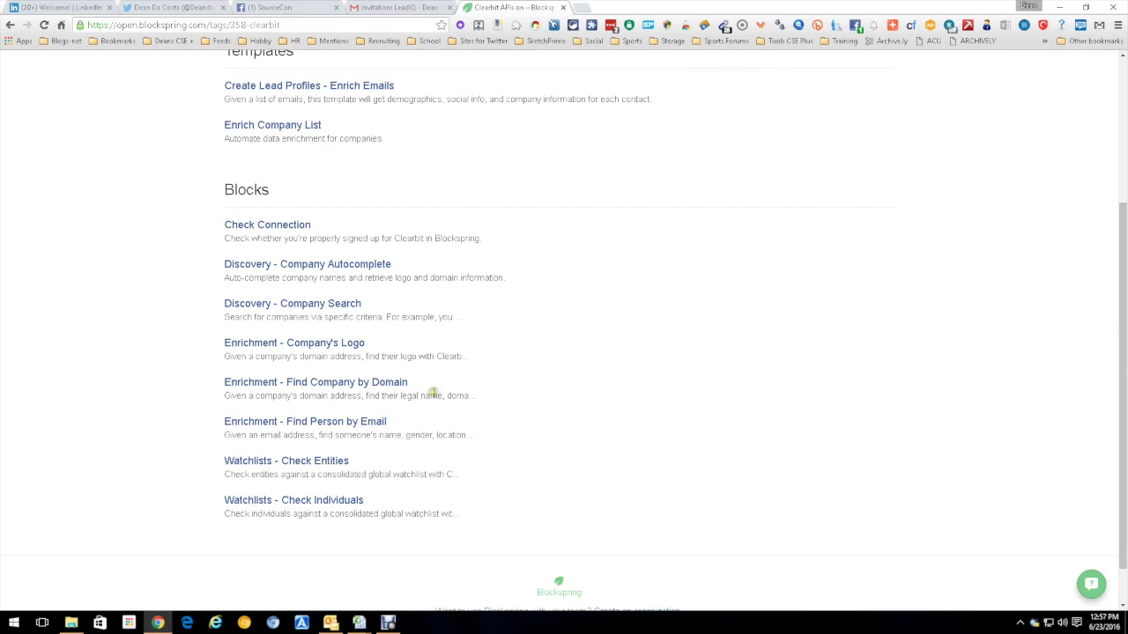
left_click(425, 422)
left_click(423, 438)
left_click(428, 448)
left_click(496, 406)
left_click_drag(1116, 288, 1117, 200)
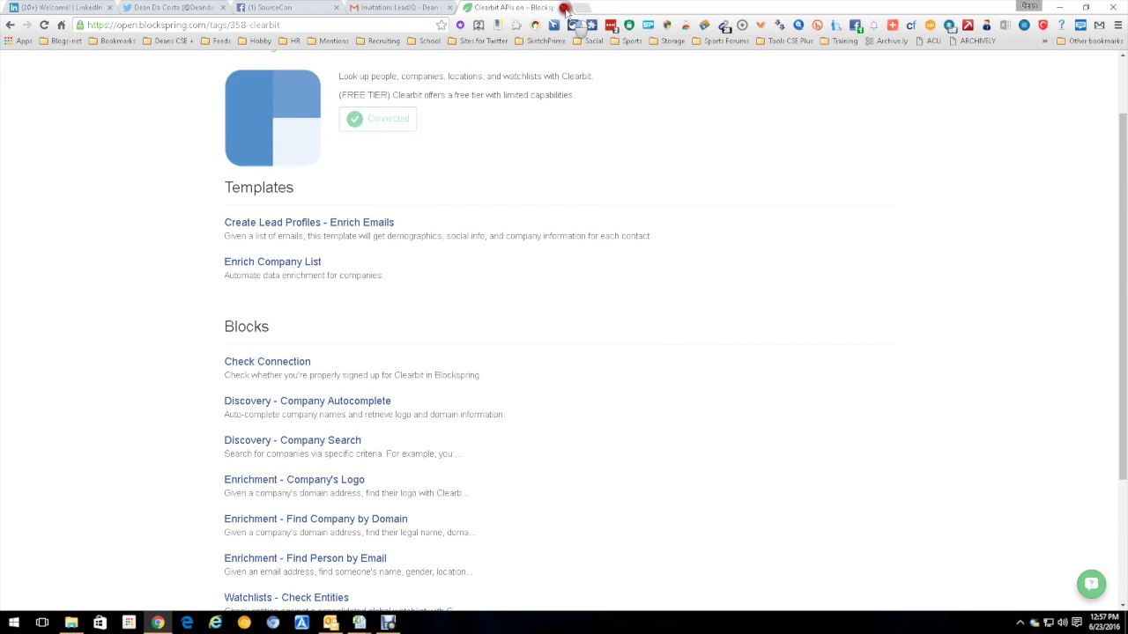
left_click(562, 8)
Create a blank Google Sheets spreadsheet in a new browser tab and launch the Clearbit Sheets add-on in it.
left_click(465, 7)
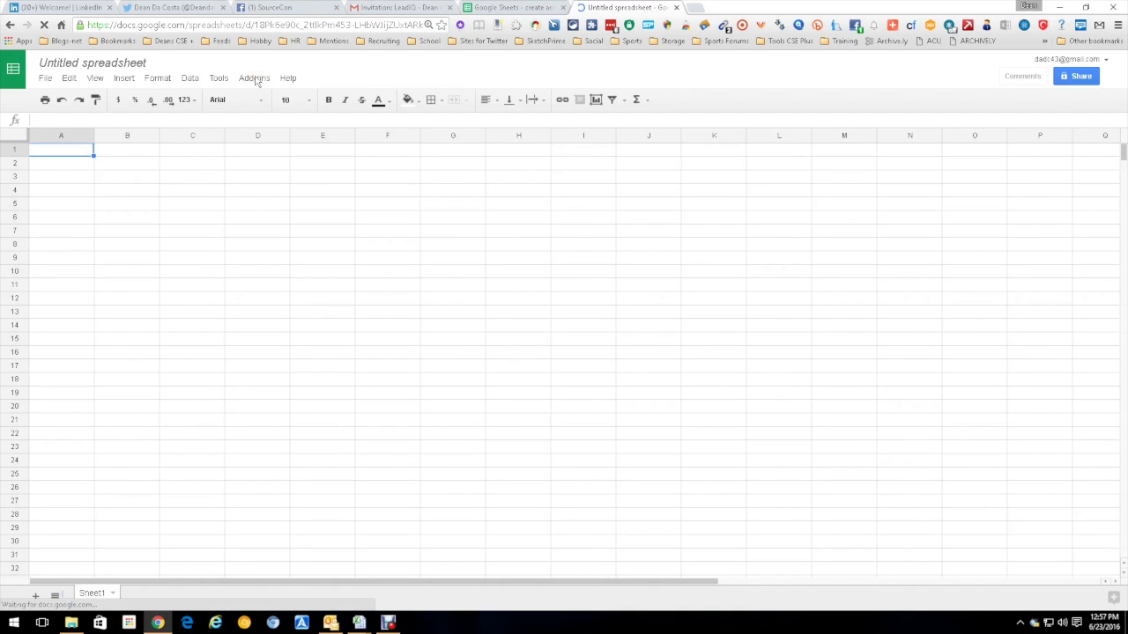
left_click(256, 79)
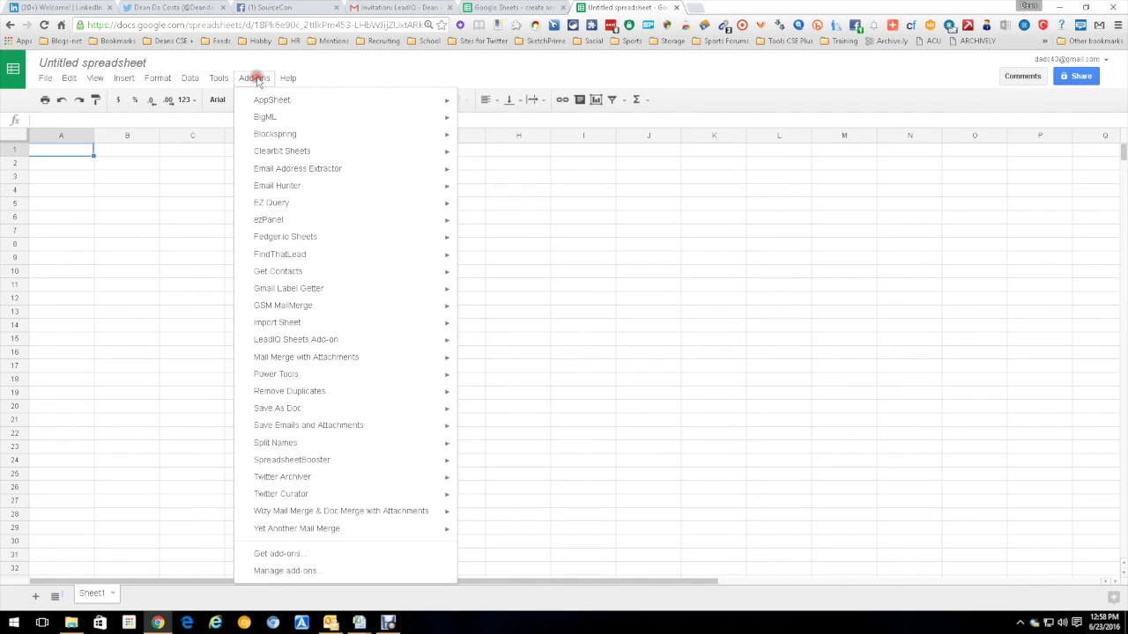
mouse_move(272, 151)
left_click(494, 155)
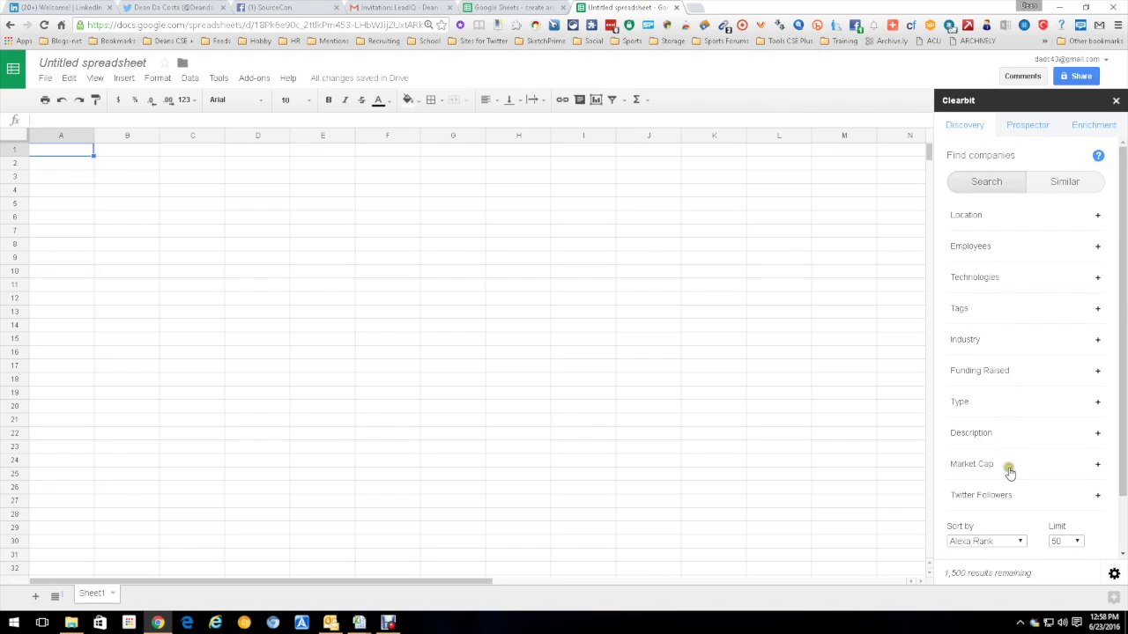
Examine the options of Clearbit's Discovery, Prospector and Enrichment tools, ending on Enrichment.
left_click(1030, 126)
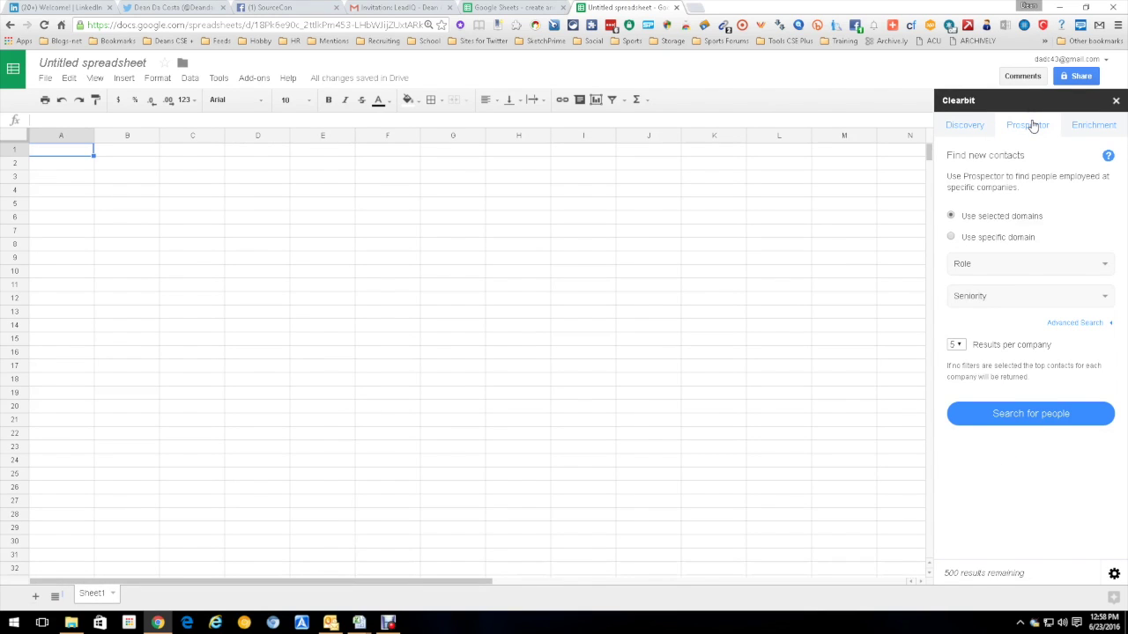
left_click(1089, 123)
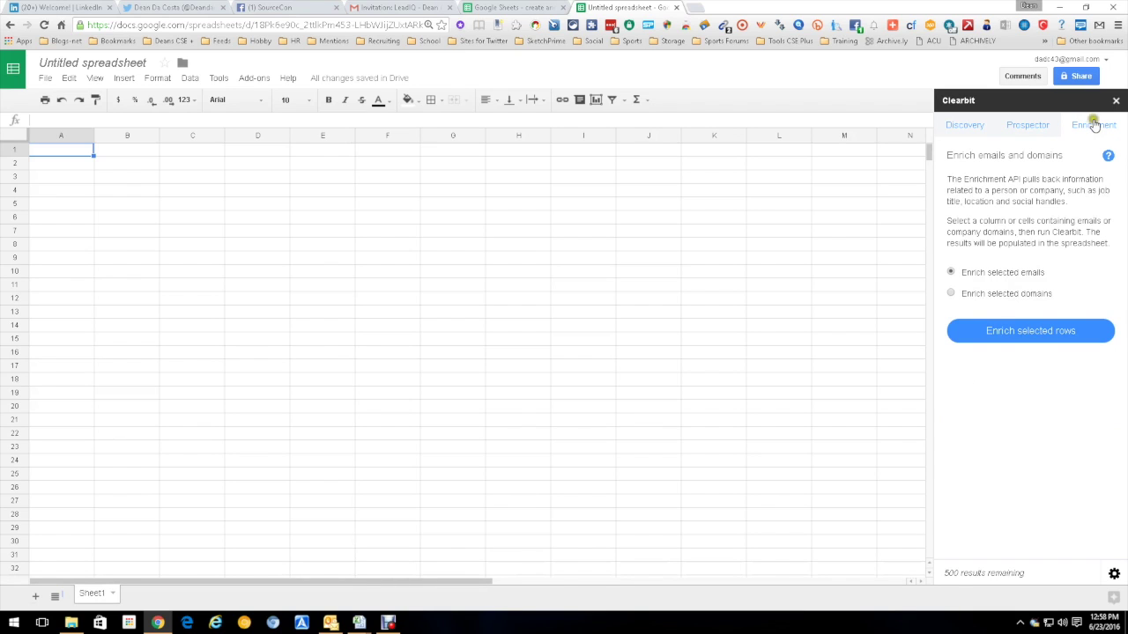
left_click(978, 125)
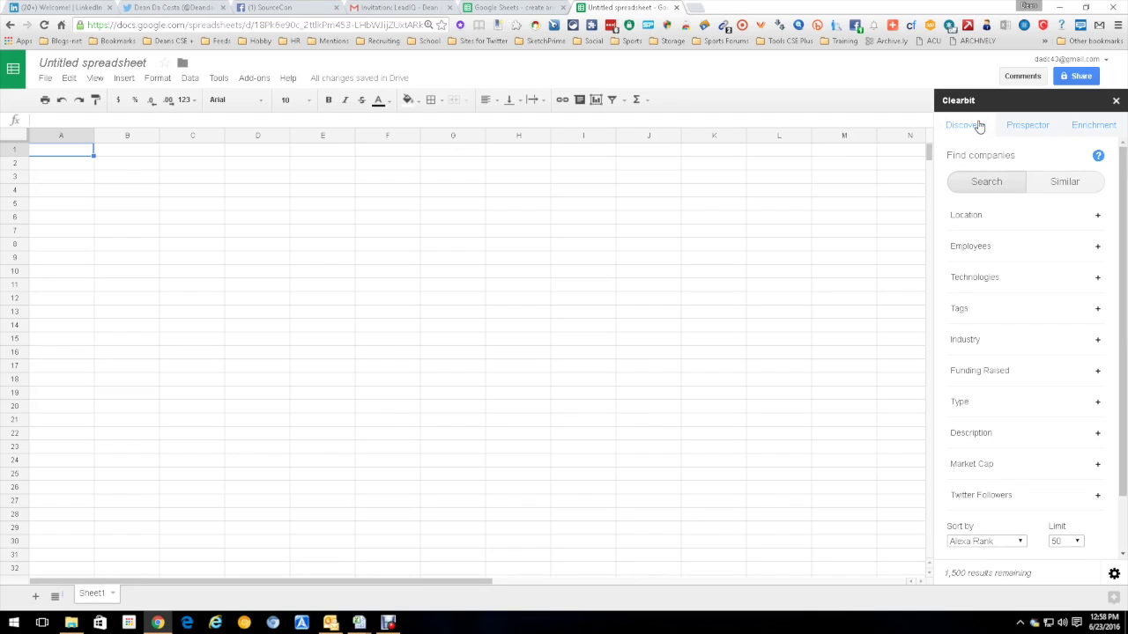
left_click(1025, 126)
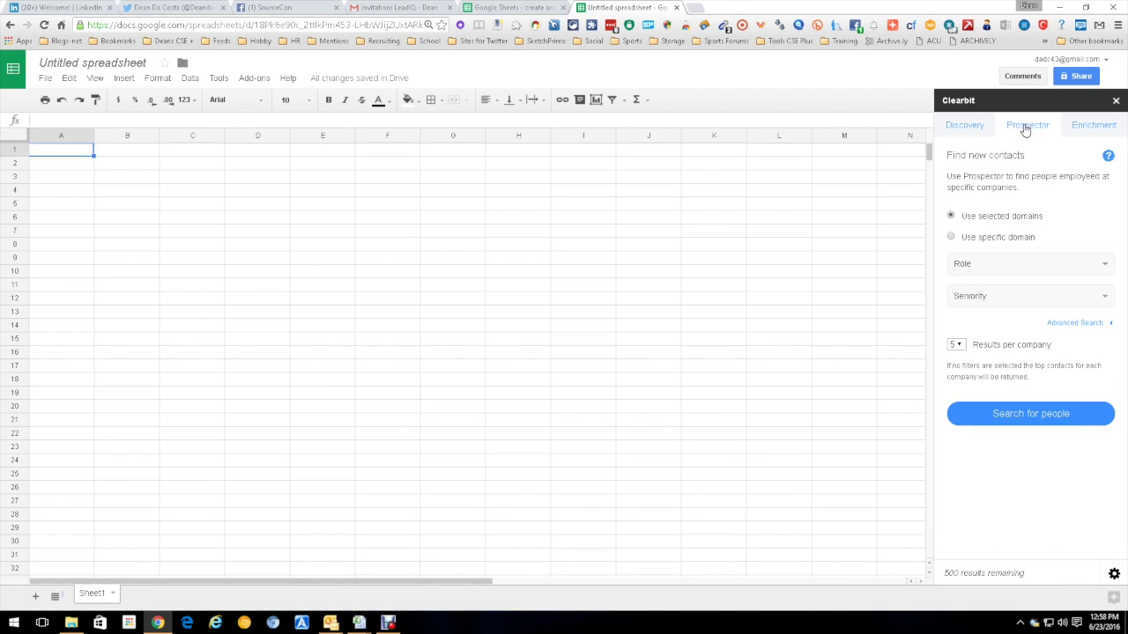
left_click(1090, 122)
left_click(965, 125)
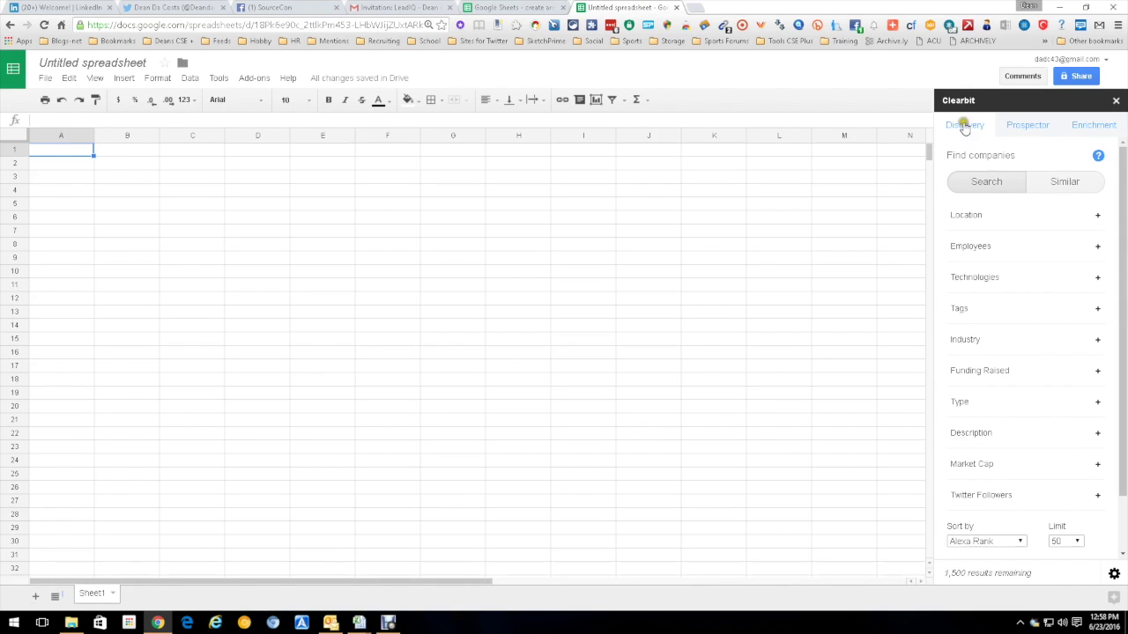
left_click(1019, 128)
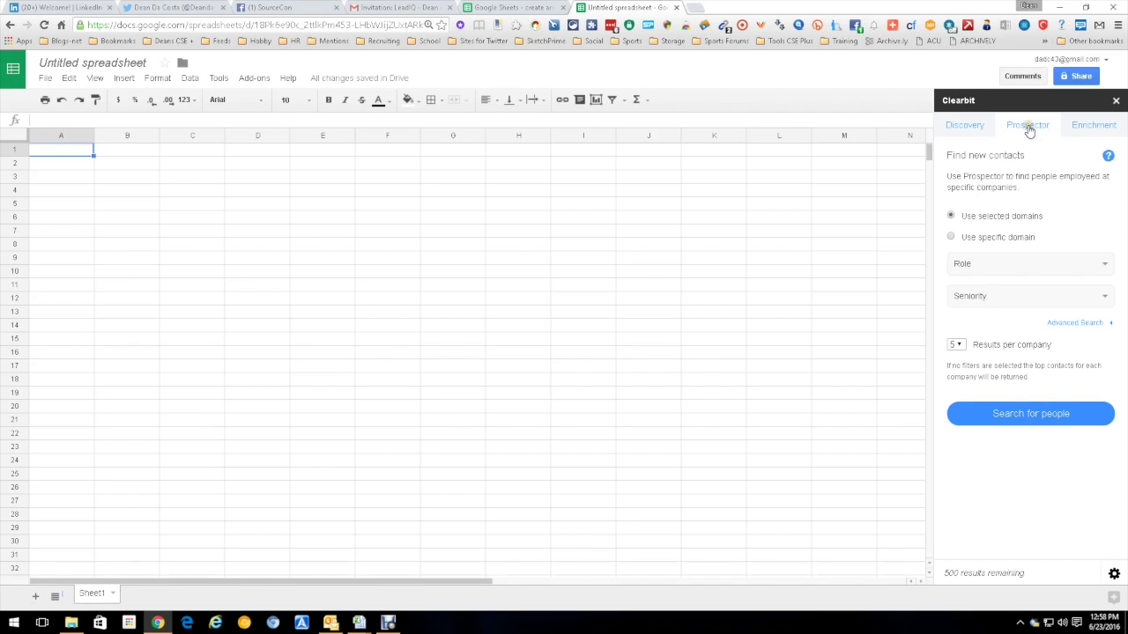
left_click(1089, 126)
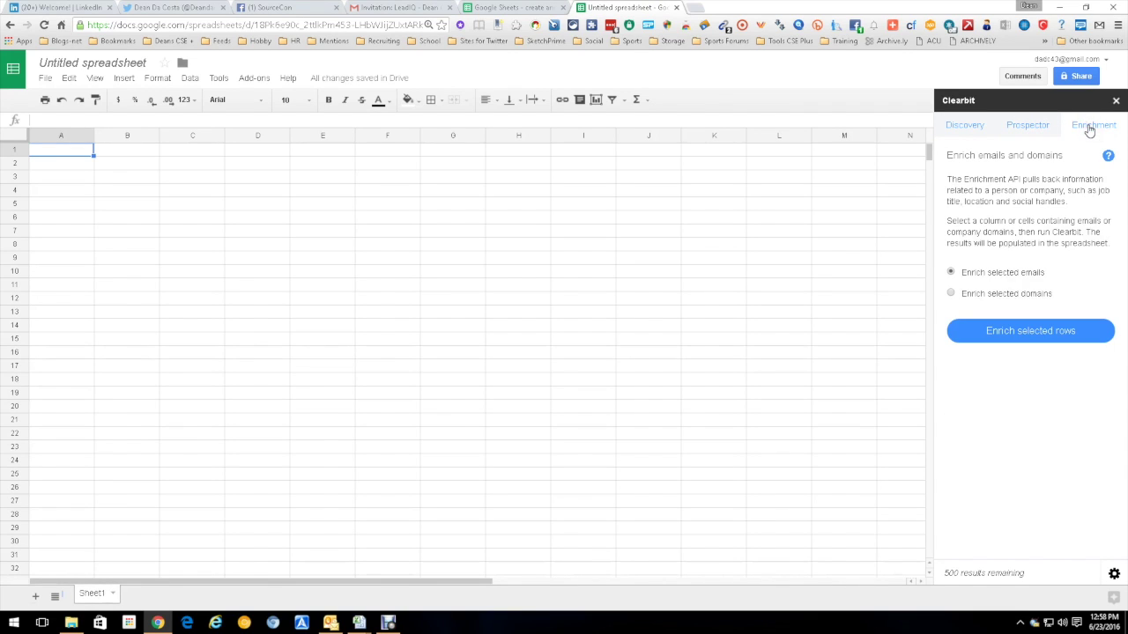